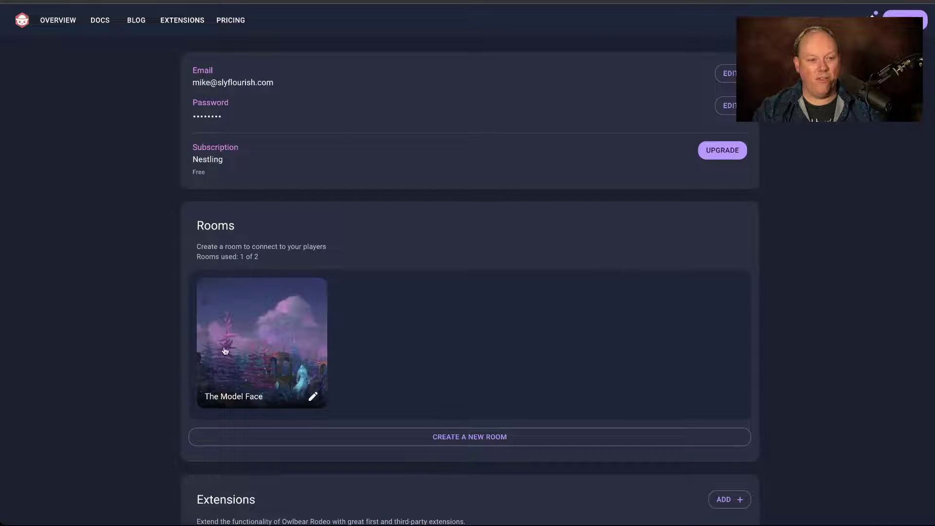
Open The Model Face room and bring up its token manager to look over the available character tokens.
{"action": "scroll", "coordinate": [414, 350], "scroll_direction": "down", "scroll_amount": 2}
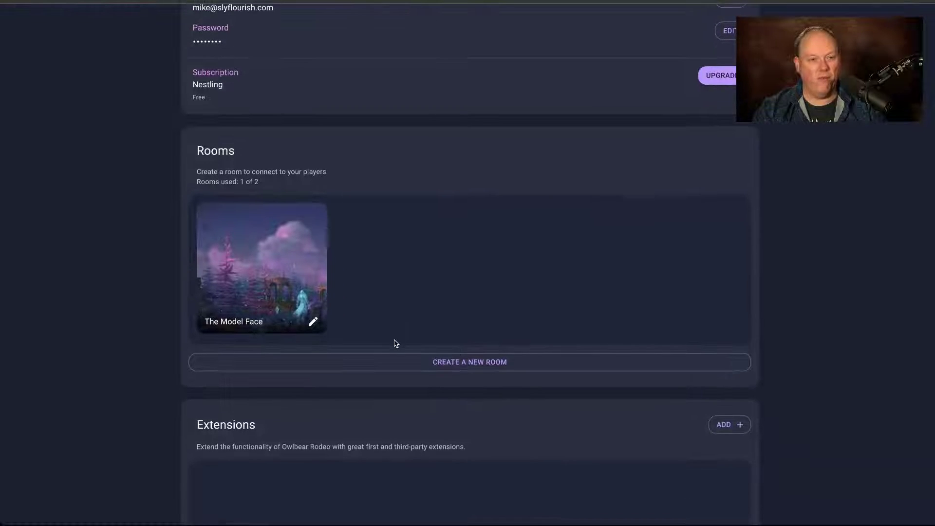
{"action": "left_click", "coordinate": [273, 211]}
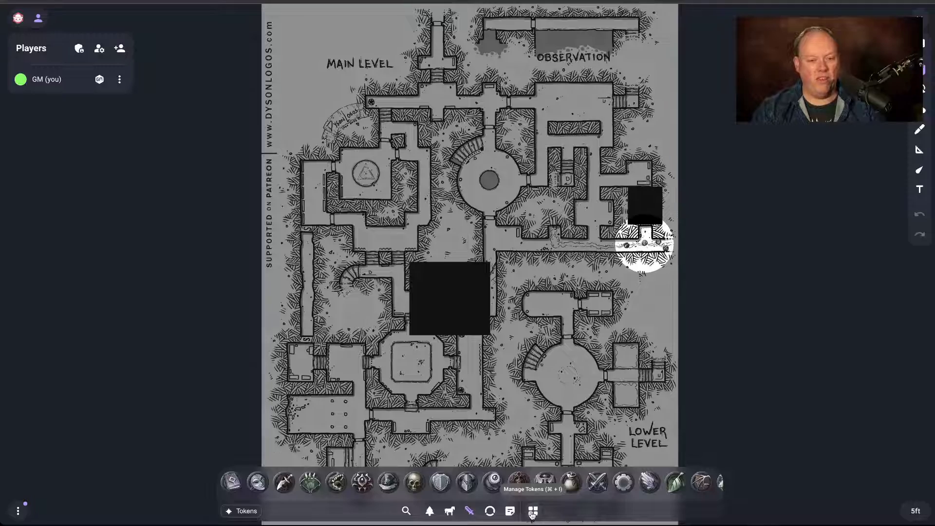
{"action": "left_click", "coordinate": [533, 511]}
{"action": "scroll", "coordinate": [341, 195], "scroll_direction": "down", "scroll_amount": 3}
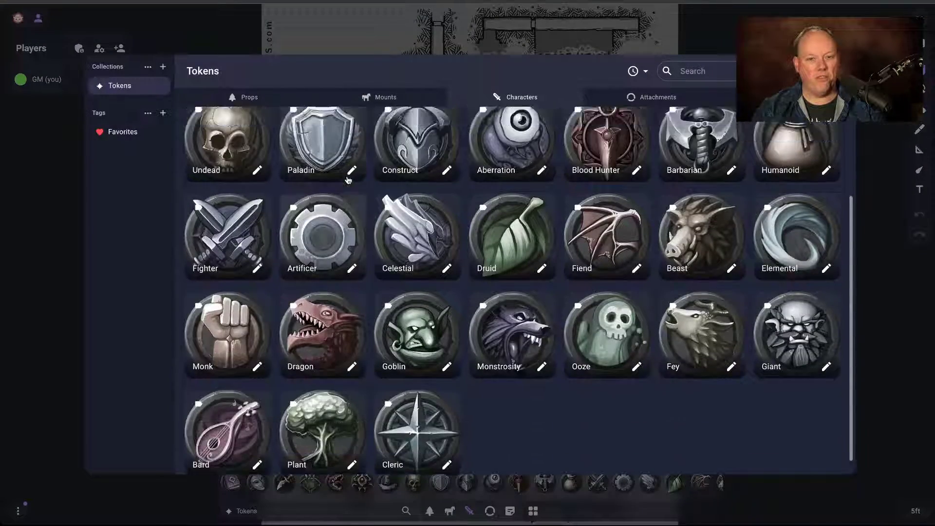
{"action": "scroll", "coordinate": [348, 180], "scroll_direction": "up", "scroll_amount": 3}
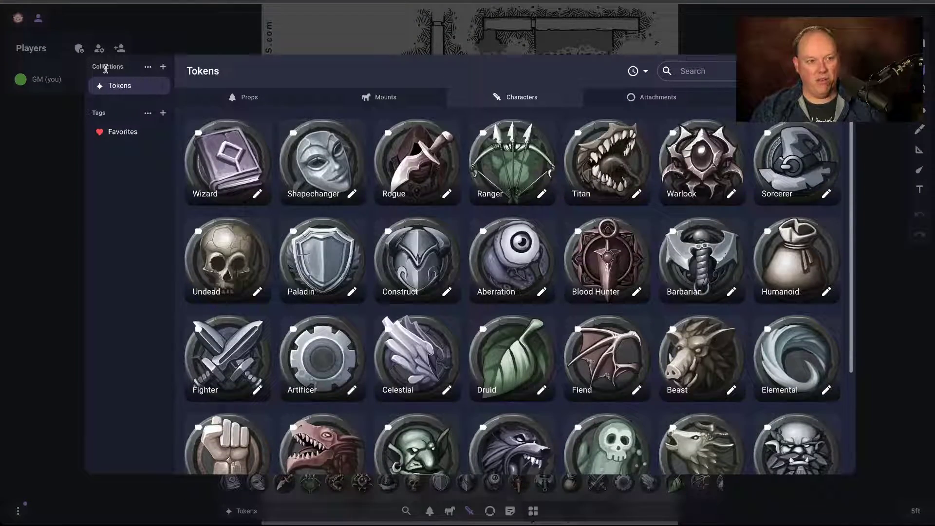
Create a token collection named A5e Monsters and open it.
{"action": "left_click", "coordinate": [163, 69]}
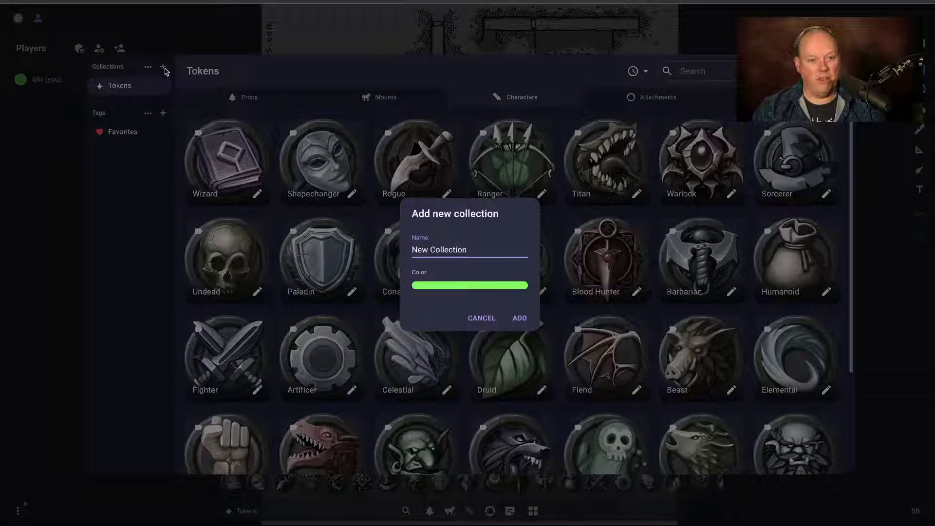
{"action": "type", "text": "A3"}
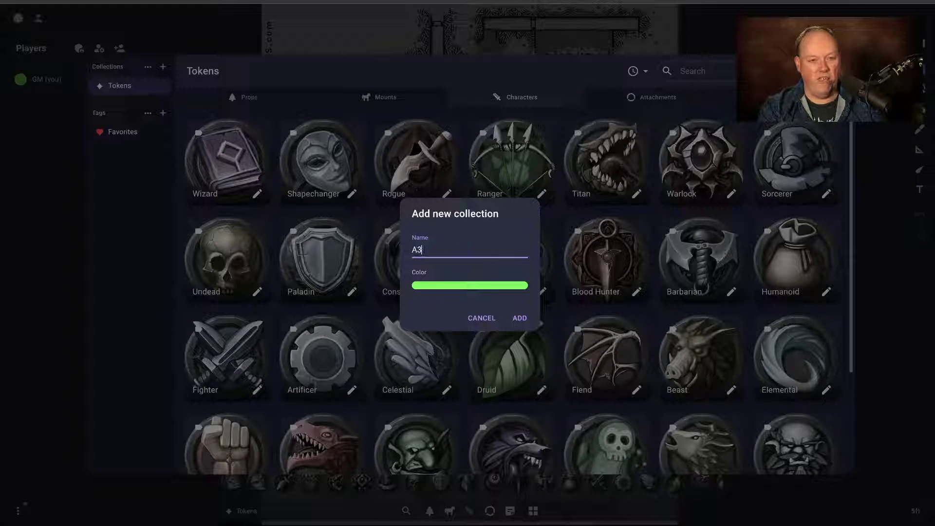
{"action": "type", "text": "e Monsters"}
{"action": "left_click", "coordinate": [519, 318]}
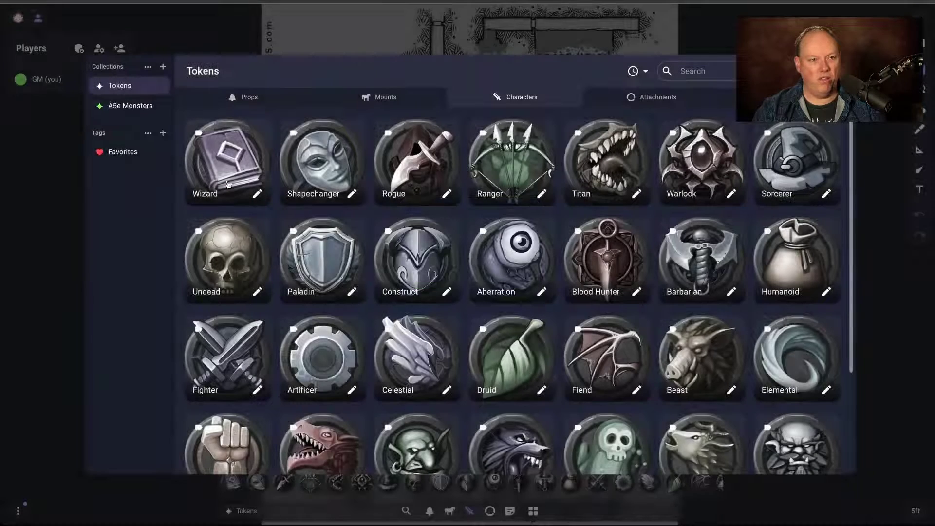
{"action": "left_click", "coordinate": [141, 104]}
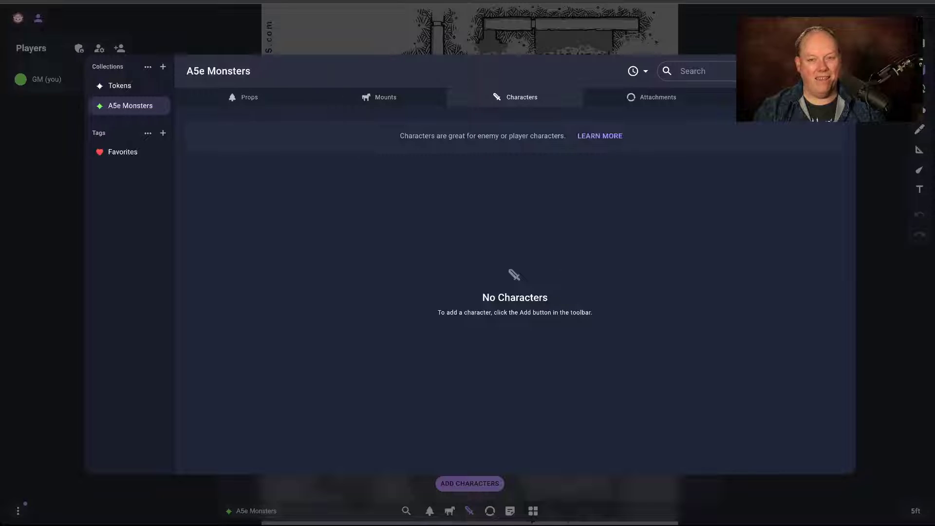
Upload the monster images as new characters and import them with font size 36 and default text Copy Image Name.
{"action": "left_click", "coordinate": [113, 75]}
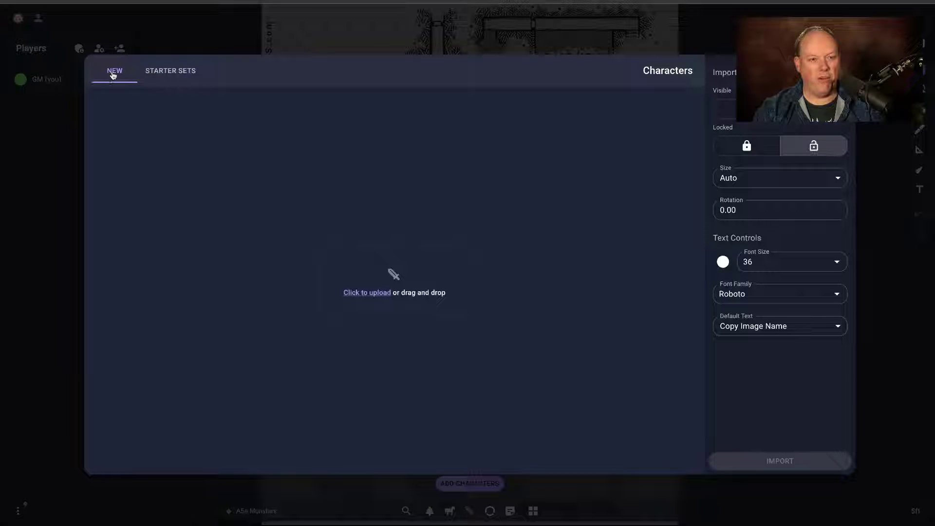
{"action": "left_click", "coordinate": [375, 298]}
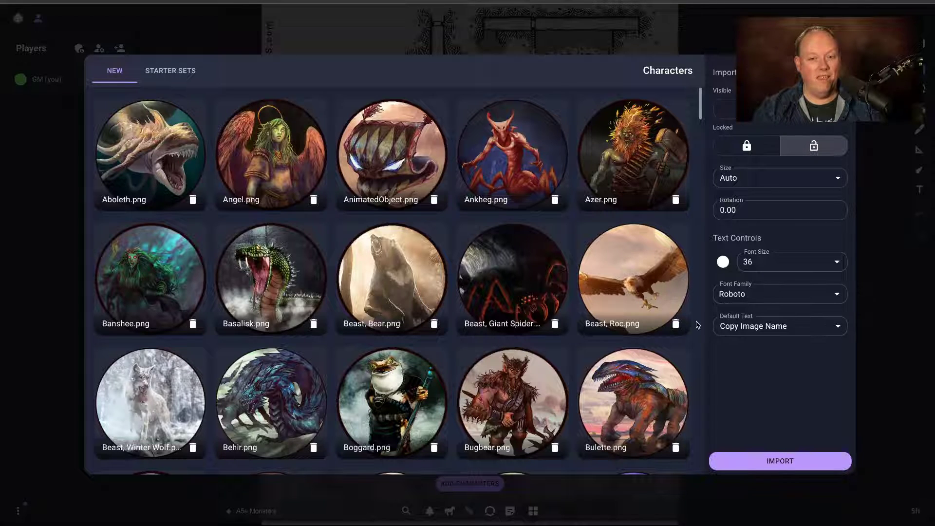
{"action": "left_click", "coordinate": [788, 326]}
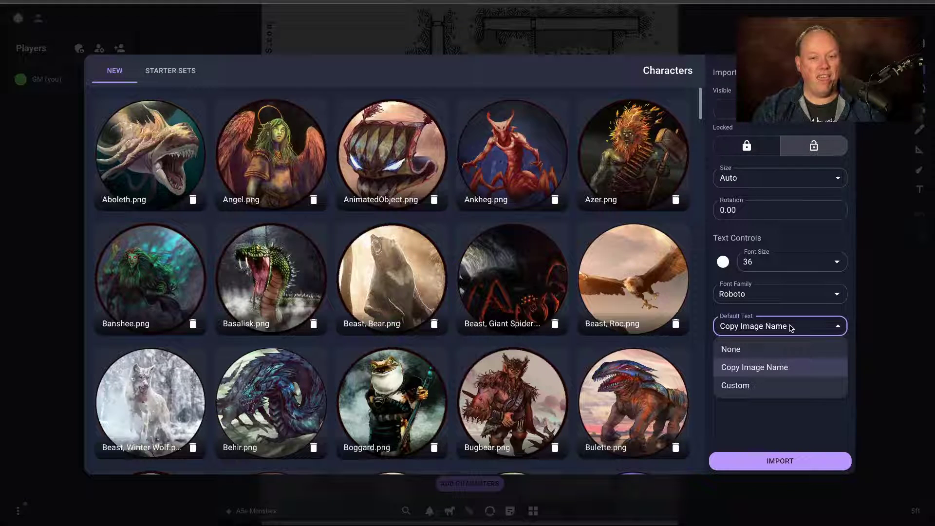
{"action": "left_click", "coordinate": [771, 368]}
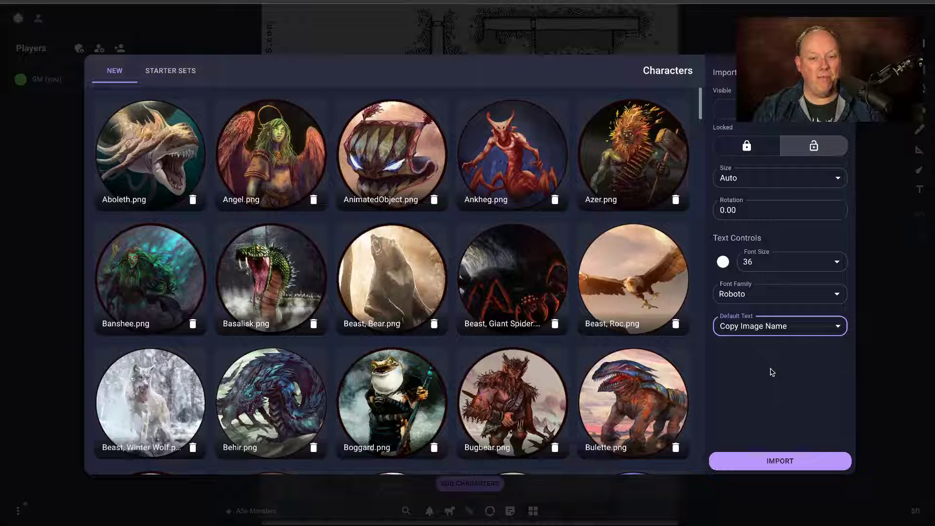
{"action": "left_click", "coordinate": [760, 260]}
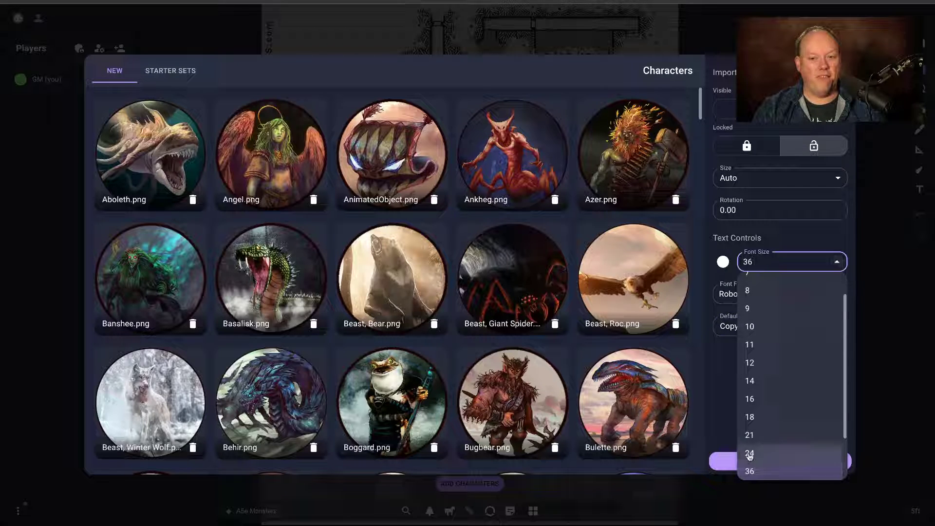
{"action": "left_click", "coordinate": [750, 471]}
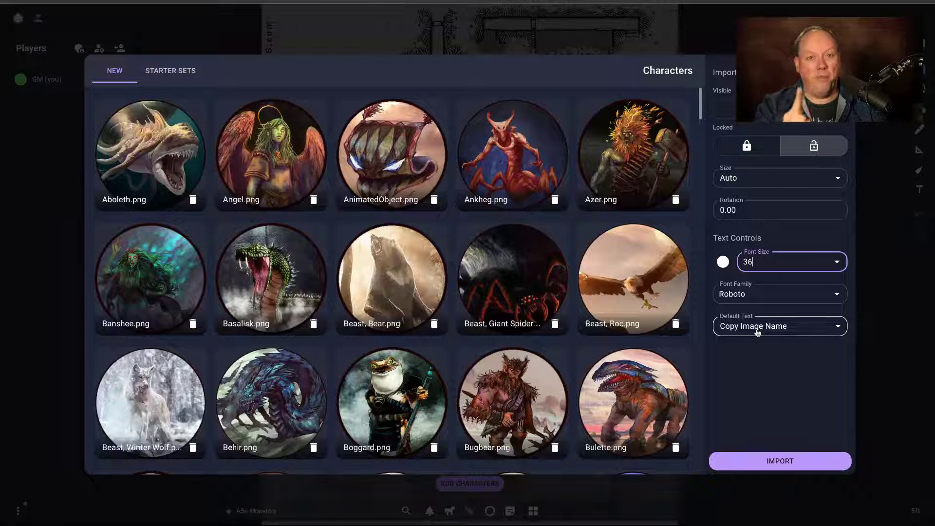
{"action": "left_click", "coordinate": [785, 464]}
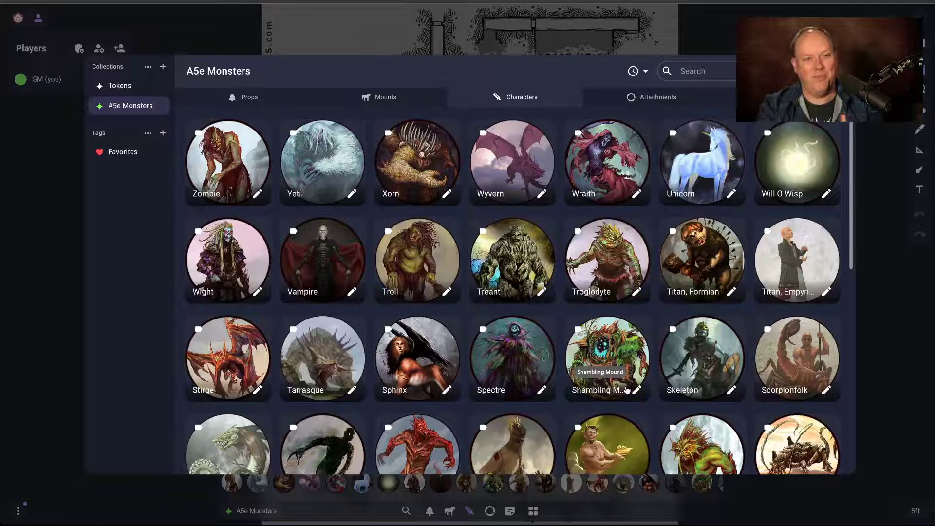
Look through the imported monster tokens in the A5e Monsters collection.
{"action": "scroll", "coordinate": [548, 182], "scroll_direction": "down", "scroll_amount": 10}
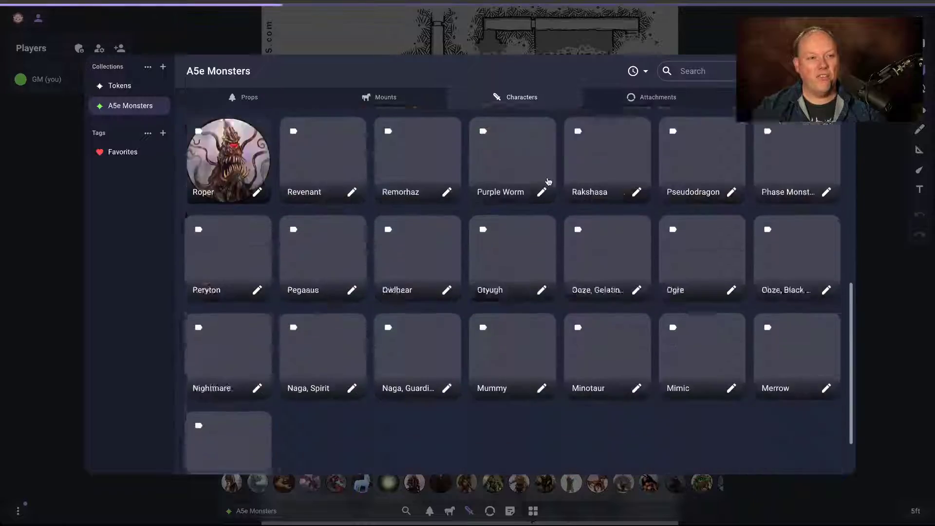
{"action": "scroll", "coordinate": [548, 181], "scroll_direction": "up", "scroll_amount": 10}
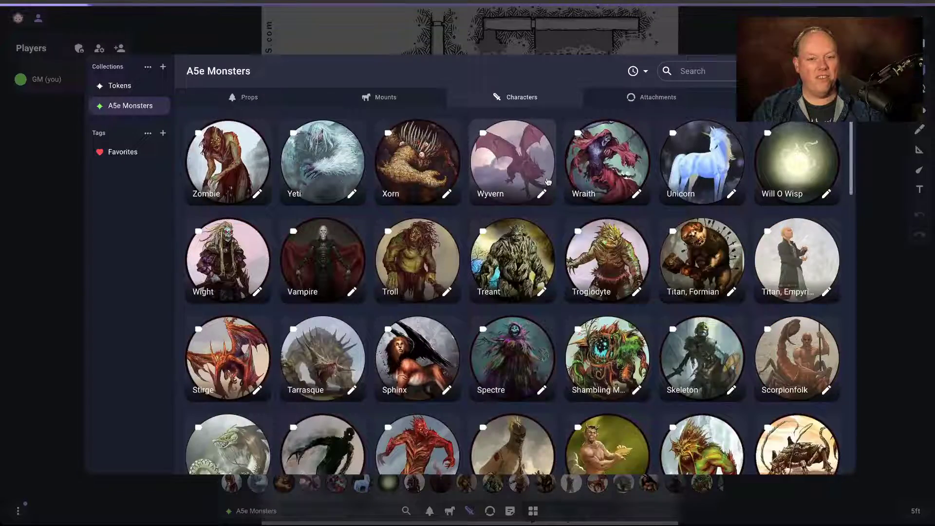
{"action": "scroll", "coordinate": [548, 182], "scroll_direction": "down", "scroll_amount": 1}
{"action": "scroll", "coordinate": [441, 241], "scroll_direction": "down", "scroll_amount": 9}
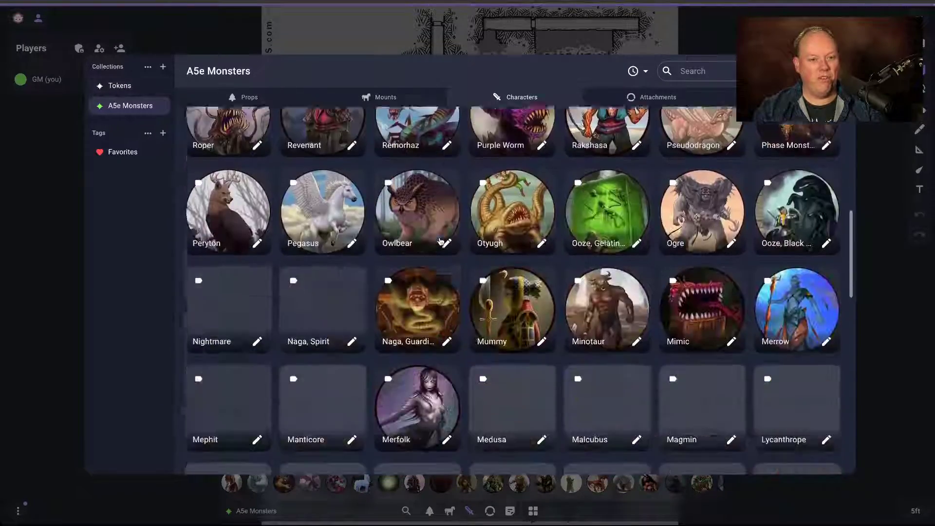
{"action": "scroll", "coordinate": [441, 241], "scroll_direction": "down", "scroll_amount": 5}
{"action": "scroll", "coordinate": [441, 241], "scroll_direction": "up", "scroll_amount": 5}
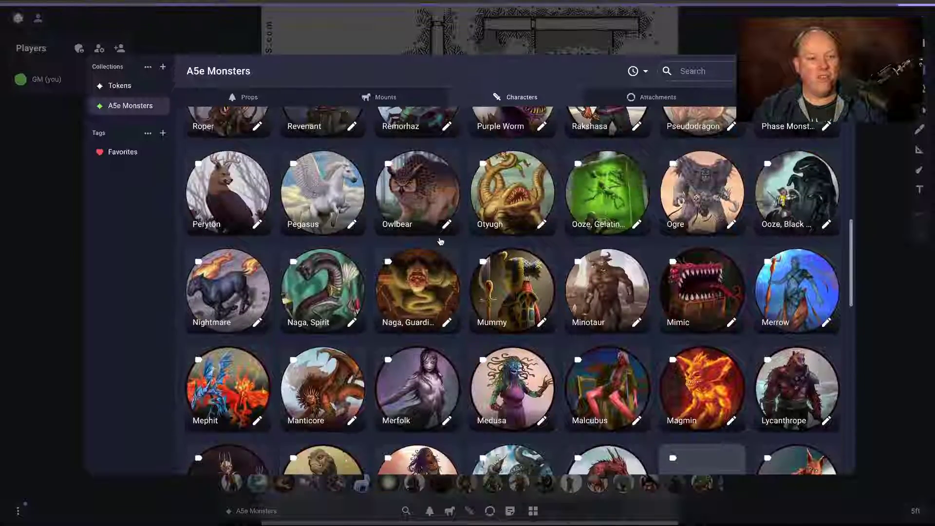
{"action": "scroll", "coordinate": [441, 241], "scroll_direction": "up", "scroll_amount": 9}
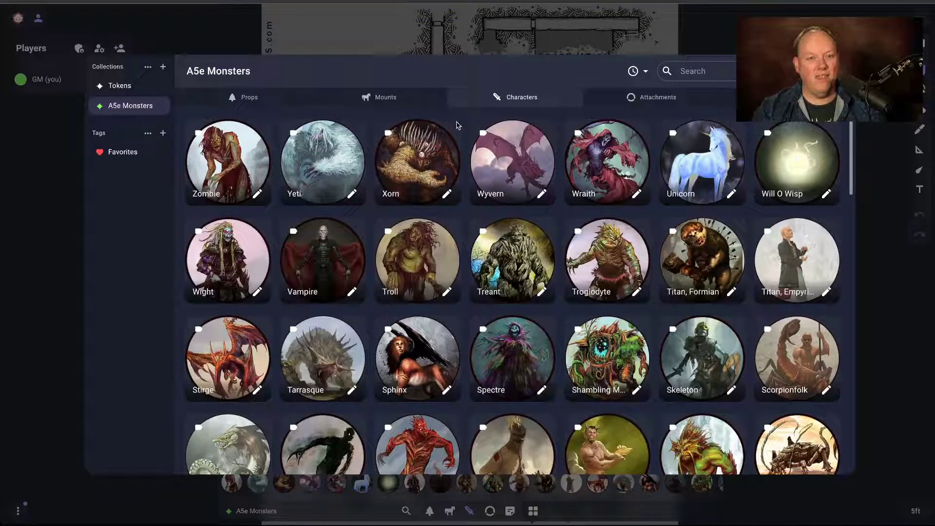
{"action": "scroll", "coordinate": [438, 185], "scroll_direction": "down", "scroll_amount": 9}
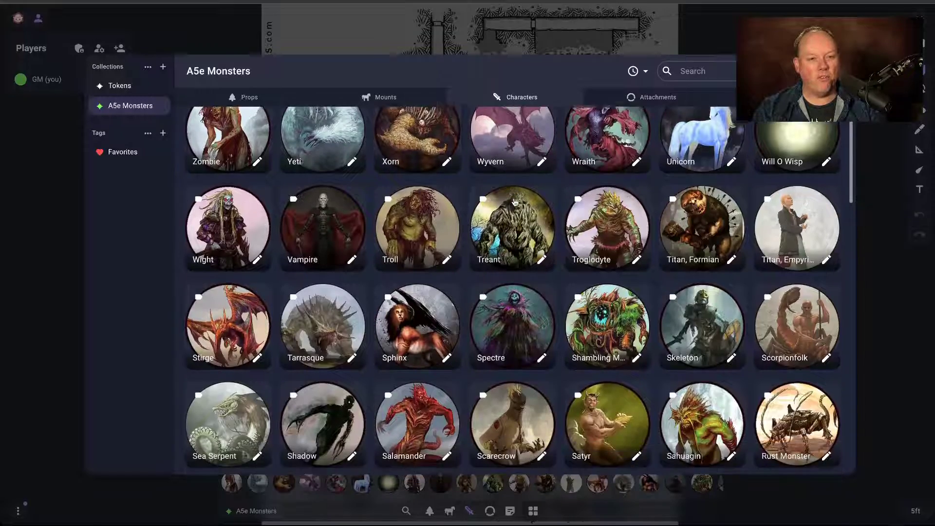
{"action": "scroll", "coordinate": [515, 202], "scroll_direction": "down", "scroll_amount": 10}
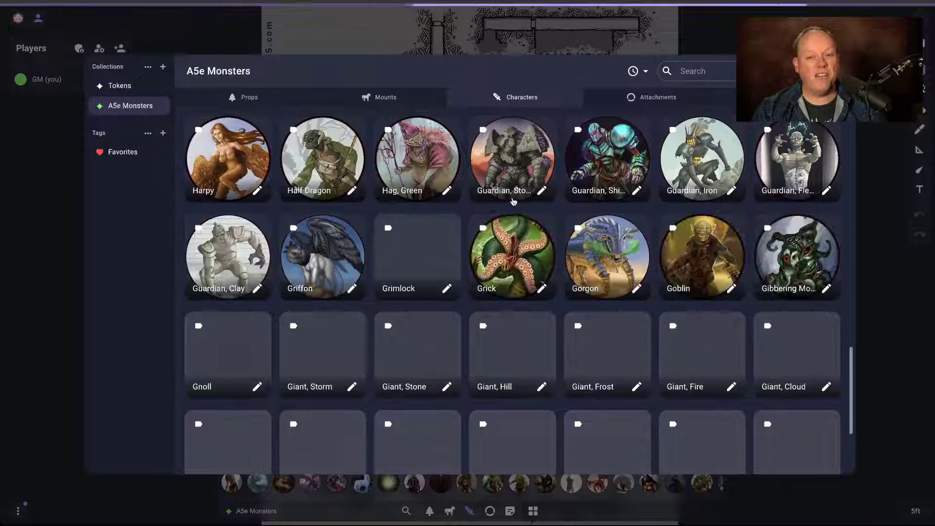
{"action": "scroll", "coordinate": [514, 209], "scroll_direction": "up", "scroll_amount": 10}
{"action": "scroll", "coordinate": [512, 222], "scroll_direction": "up", "scroll_amount": 9}
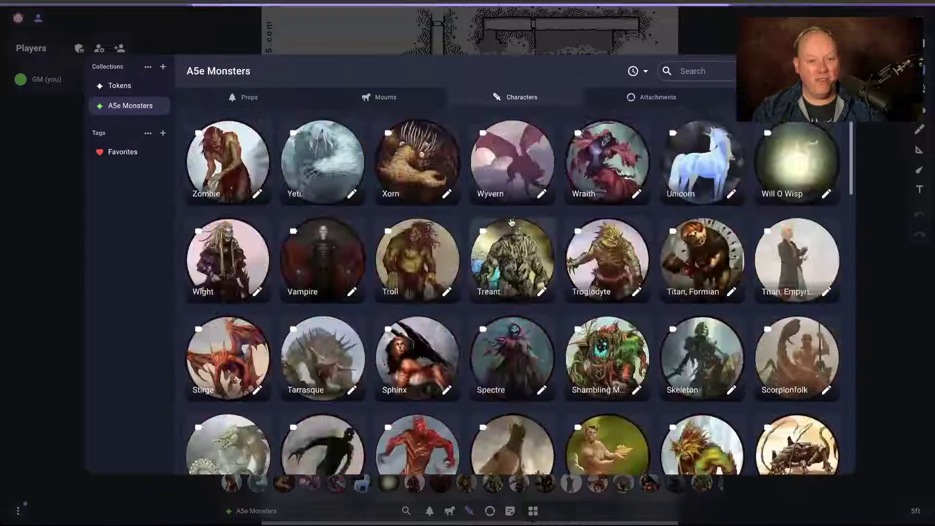
Search the tokens for "balor" and place the Demon, Balor token on the northeast side of the circular chamber.
{"action": "left_click", "coordinate": [698, 68]}
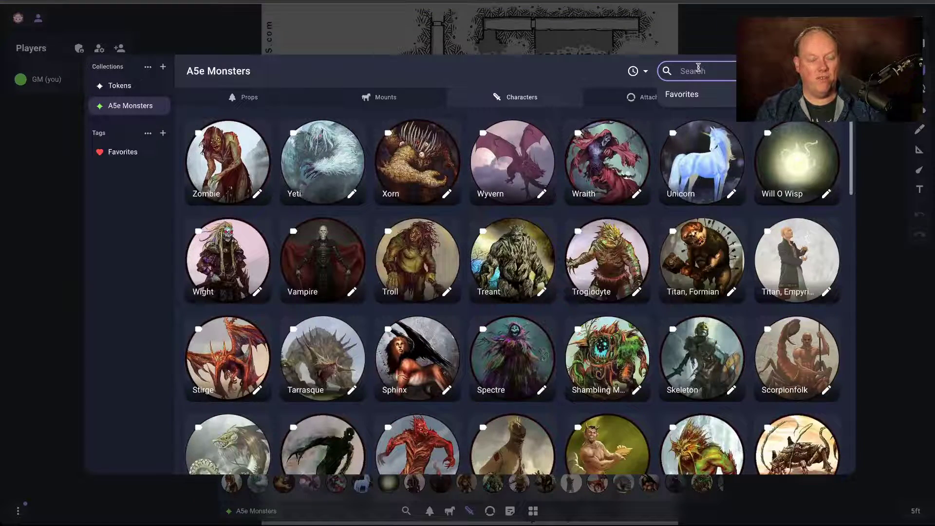
{"action": "type", "text": "balor"}
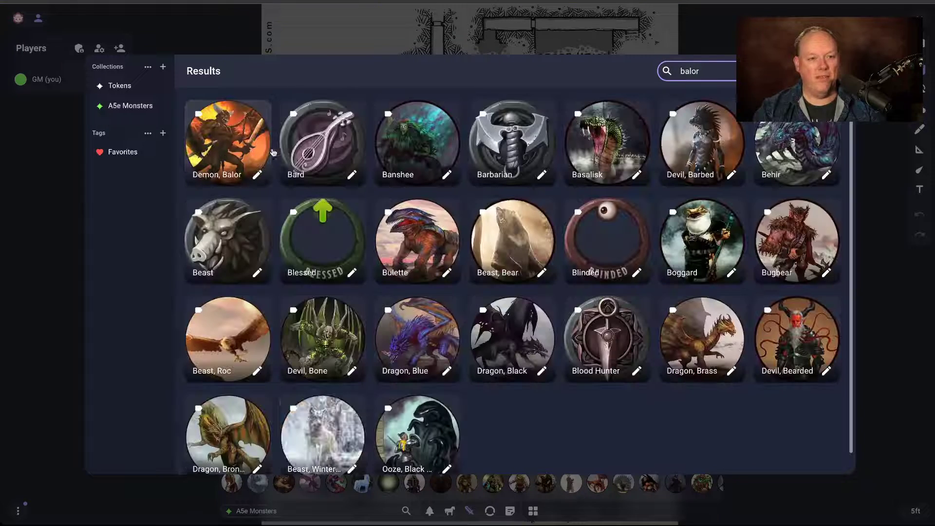
{"action": "left_click_drag", "start_coordinate": [231, 147], "coordinate": [488, 180]}
{"action": "left_click", "coordinate": [328, 42]}
{"action": "scroll", "coordinate": [497, 179], "scroll_direction": "up", "scroll_amount": 8}
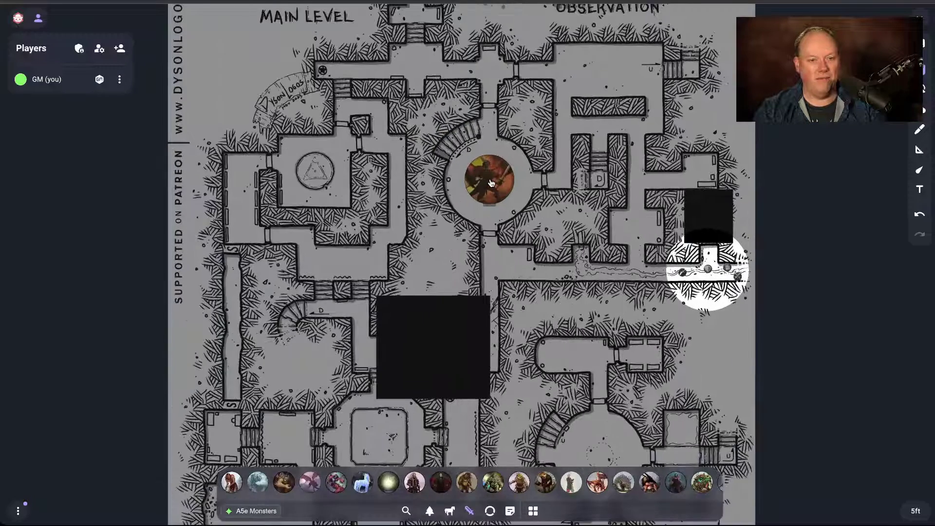
{"action": "left_click_drag", "start_coordinate": [553, 184], "coordinate": [504, 188]}
{"action": "left_click_drag", "start_coordinate": [448, 185], "coordinate": [584, 98]}
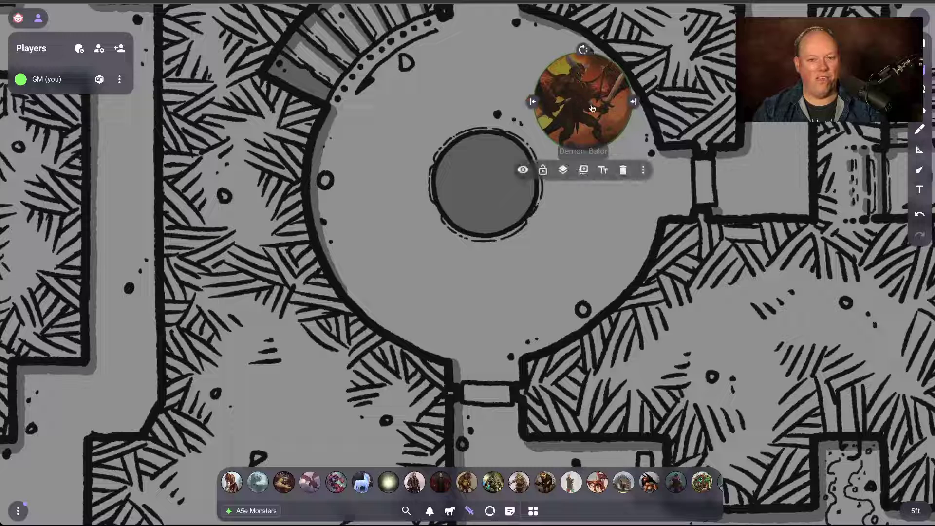
Copy the Demon, Balor token, place the duplicate near the chamber's south door, and activate the Fog tool.
{"action": "key", "text": "ctrl+c"}
{"action": "key", "text": "ctrl+v"}
{"action": "left_click_drag", "start_coordinate": [529, 241], "coordinate": [468, 310]}
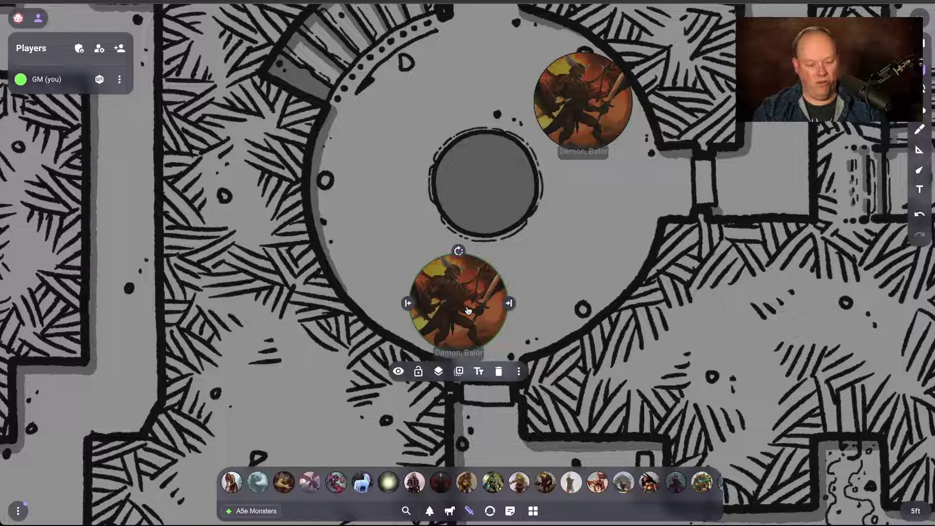
{"action": "left_click", "coordinate": [575, 216]}
{"action": "scroll", "coordinate": [575, 215], "scroll_direction": "down", "scroll_amount": 2}
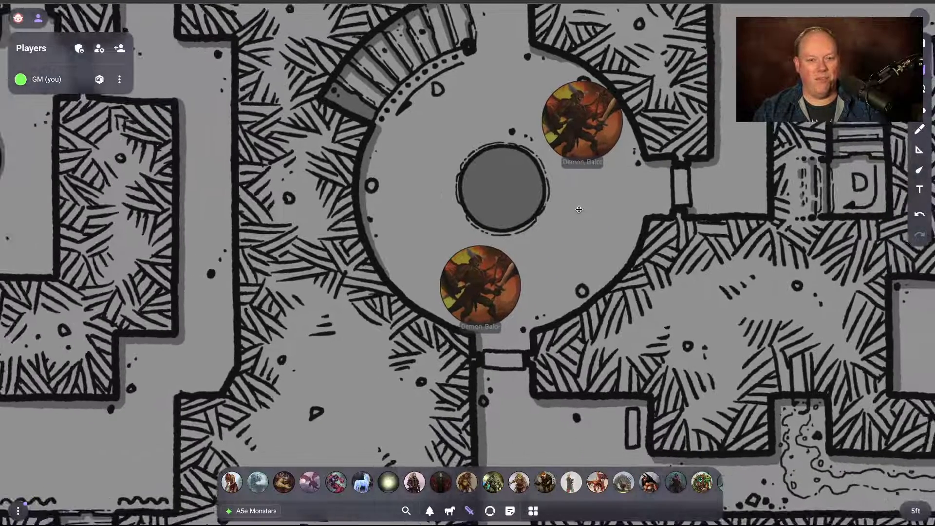
{"action": "key", "text": "f"}
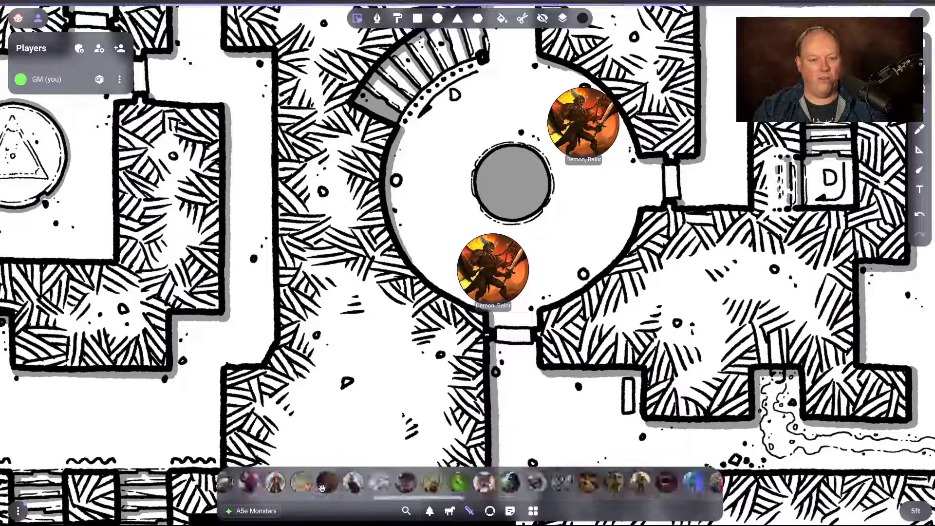
Switch the token dock from A5e Monsters to the Tokens collection, back to A5e Monsters, and again to Tokens.
{"action": "left_click", "coordinate": [254, 511]}
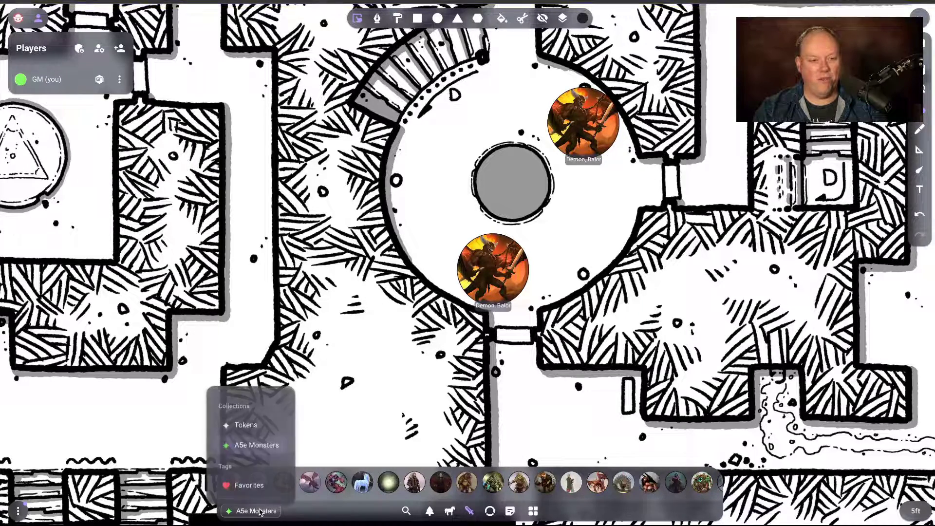
{"action": "left_click", "coordinate": [255, 431]}
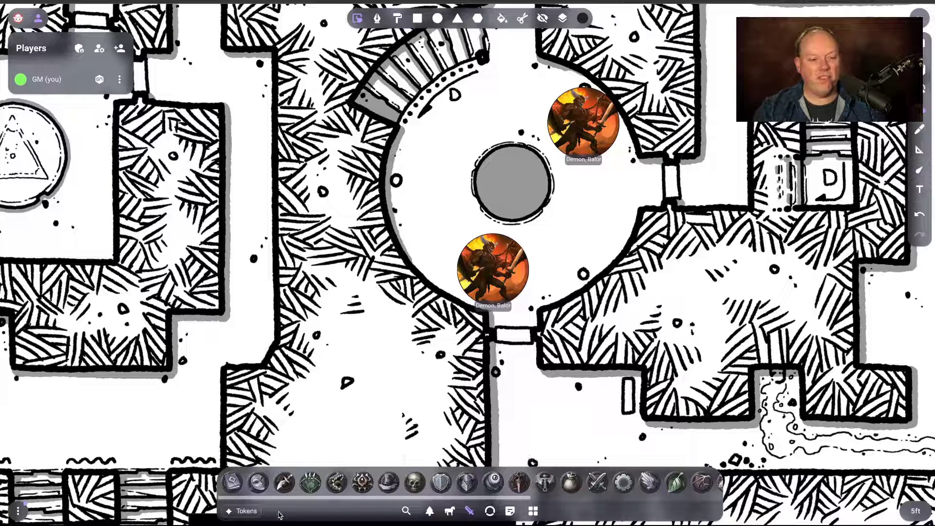
{"action": "left_click", "coordinate": [244, 511]}
{"action": "left_click", "coordinate": [260, 445]}
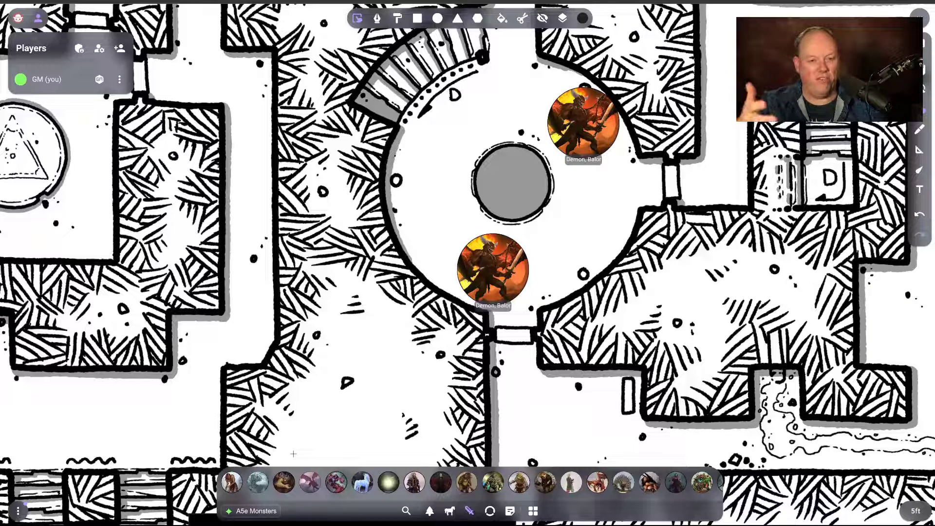
{"action": "left_click", "coordinate": [273, 517]}
{"action": "left_click", "coordinate": [246, 425]}
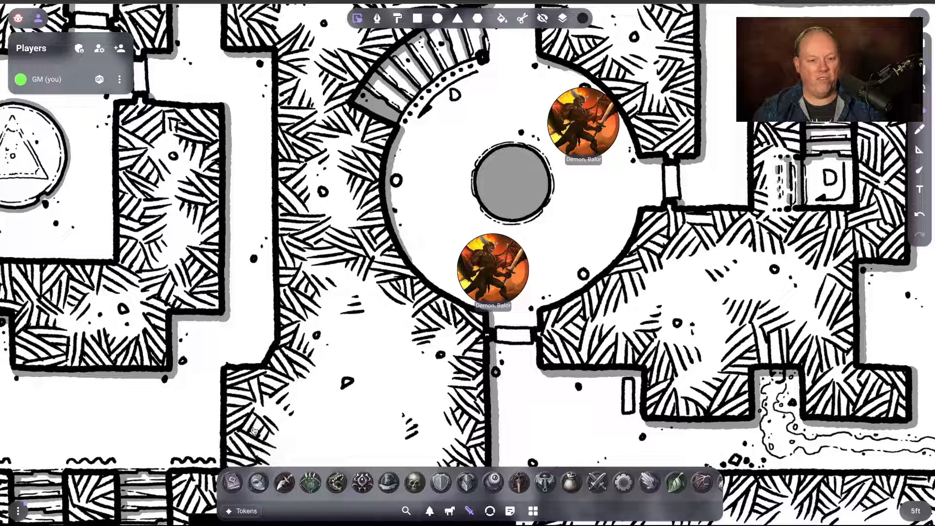
Search the token library for "tarras" and place the Tarrasque token on the map just beyond the circular chamber's northeast wall.
{"action": "left_click", "coordinate": [533, 510]}
{"action": "scroll", "coordinate": [506, 331], "scroll_direction": "down", "scroll_amount": 1}
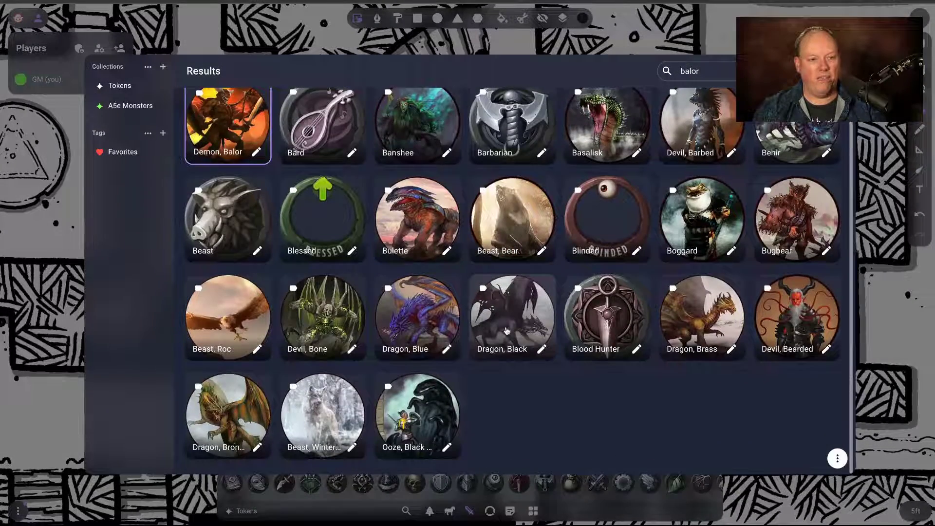
{"action": "scroll", "coordinate": [507, 331], "scroll_direction": "up", "scroll_amount": 1}
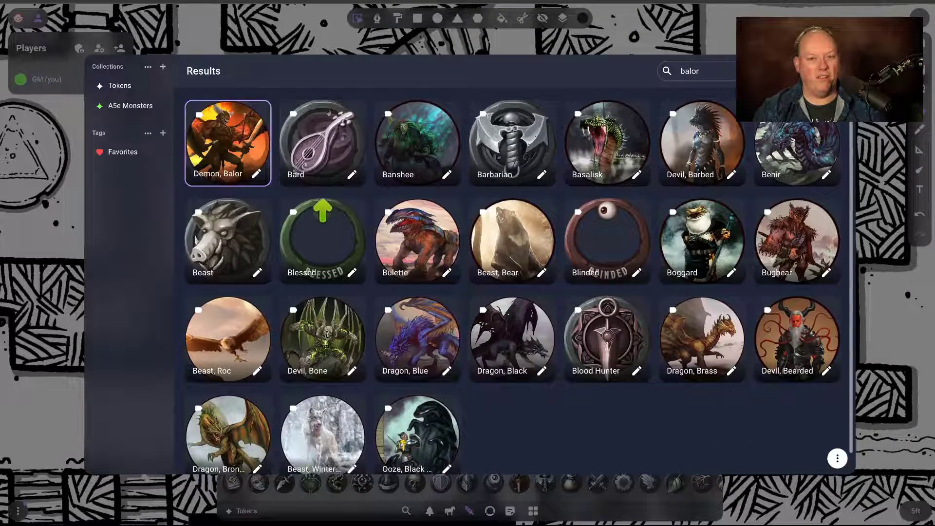
{"action": "double_click", "coordinate": [702, 72]}
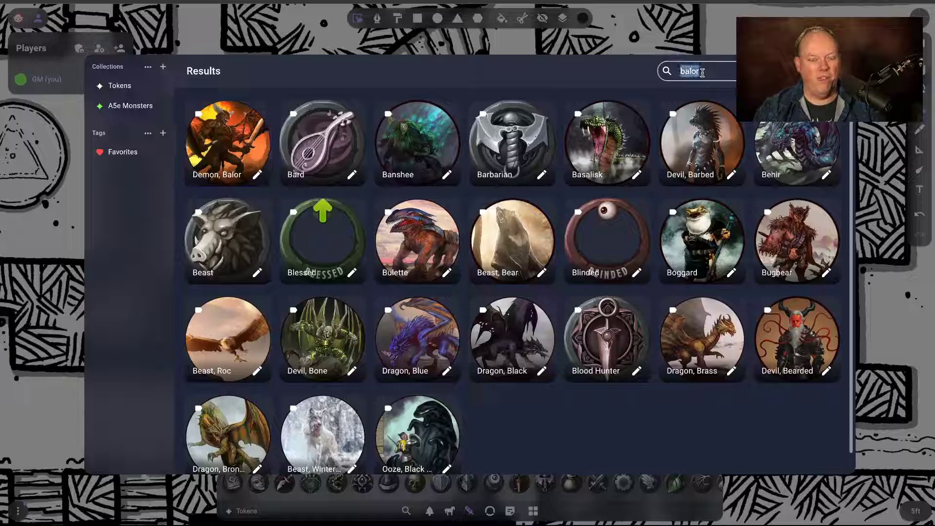
{"action": "type", "text": "tarras"}
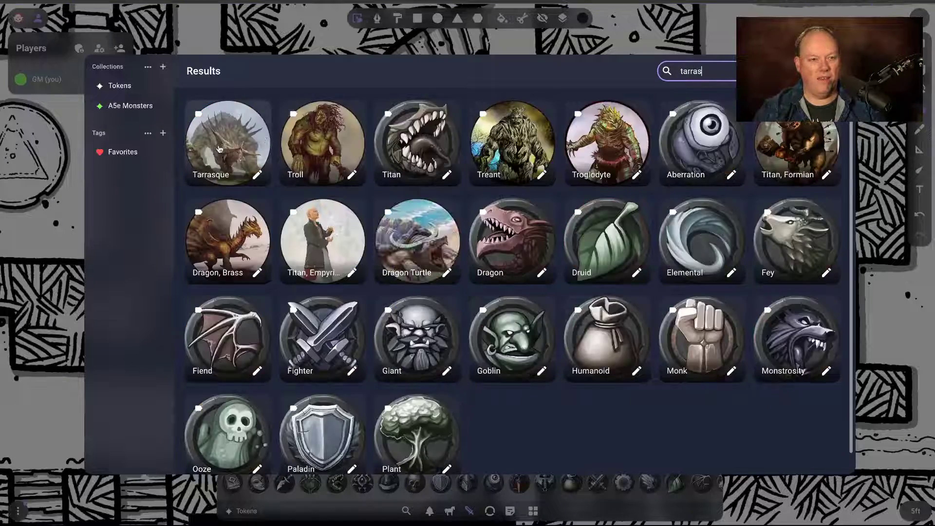
{"action": "left_click_drag", "start_coordinate": [227, 143], "coordinate": [672, 36]}
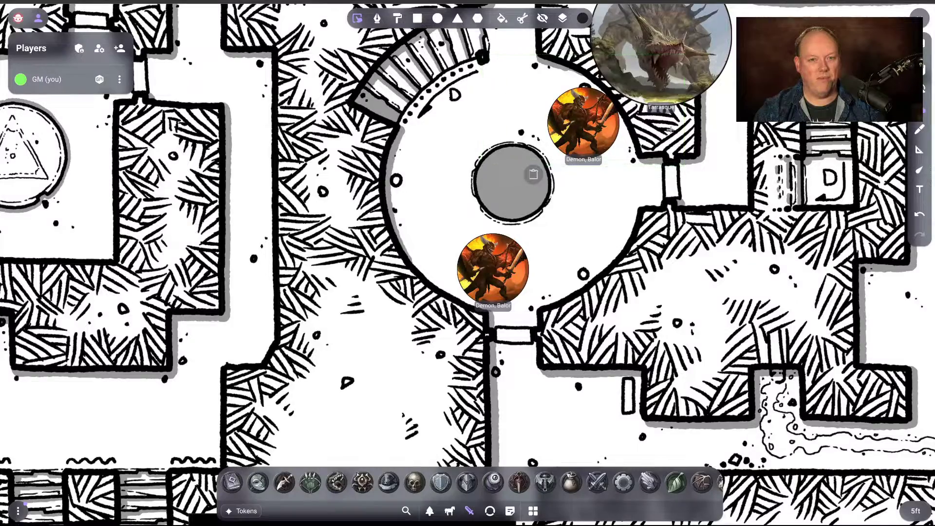
Move the Tarrasque token to the southeast side of the circular chamber, beside the two Demon, Balor tokens.
{"action": "left_click_drag", "start_coordinate": [720, 66], "coordinate": [650, 257]}
{"action": "scroll", "coordinate": [650, 257], "scroll_direction": "up", "scroll_amount": 5}
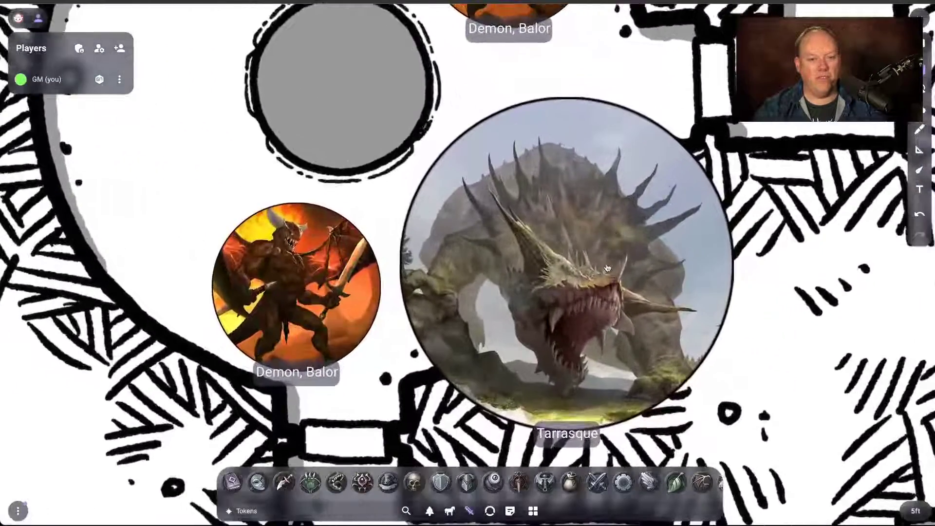
{"action": "left_click_drag", "start_coordinate": [611, 196], "coordinate": [619, 213]}
{"action": "scroll", "coordinate": [619, 213], "scroll_direction": "down", "scroll_amount": 3}
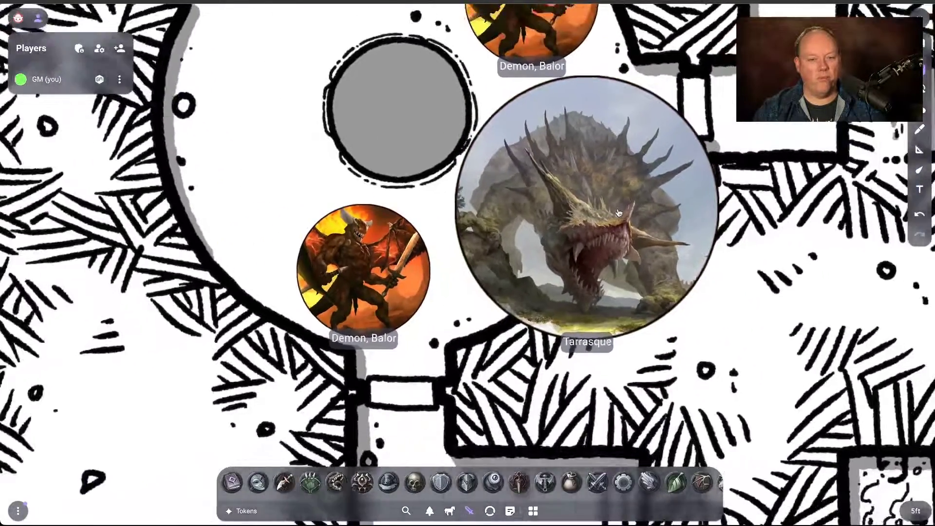
Switch the token dock to A5e Monsters and place the Wight token, found by searching for "wight", northwest of the chamber's central pit.
{"action": "left_click", "coordinate": [246, 510]}
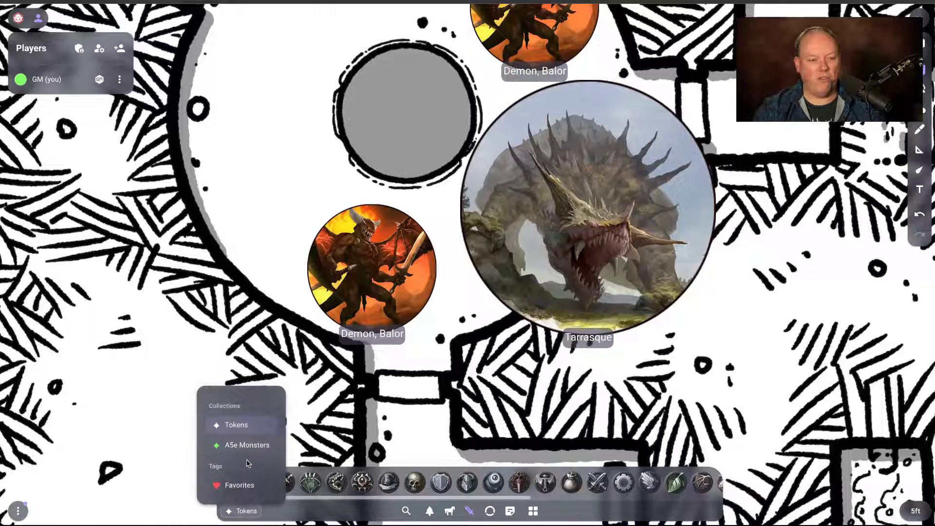
{"action": "left_click", "coordinate": [247, 445]}
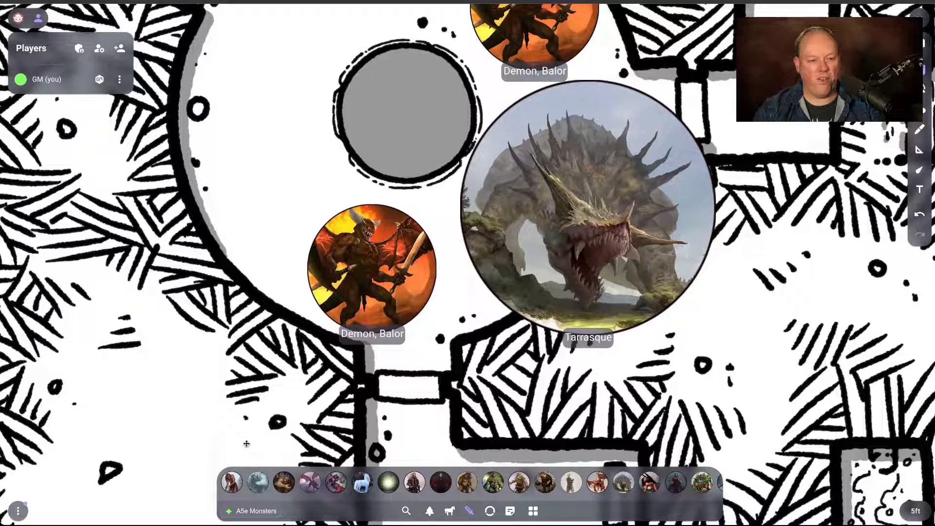
{"action": "left_click", "coordinate": [534, 511]}
{"action": "left_click", "coordinate": [698, 77]}
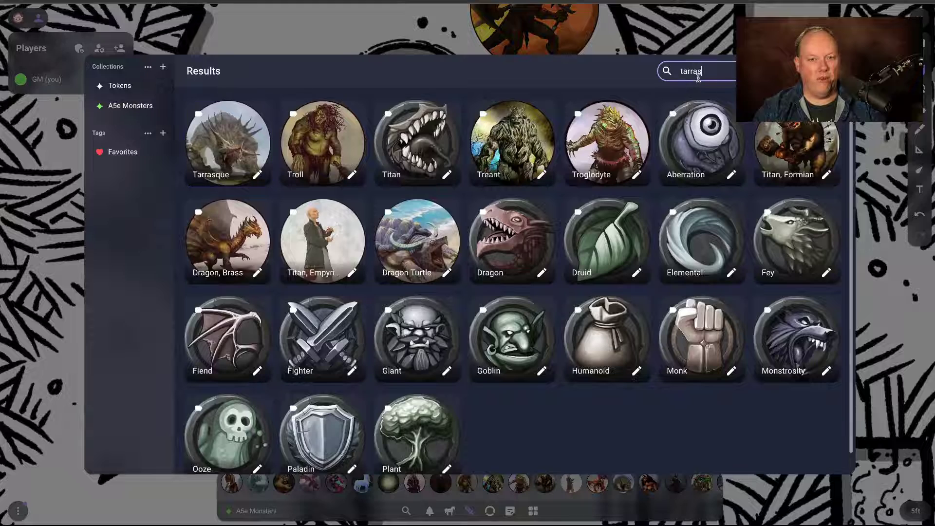
{"action": "double_click", "coordinate": [698, 77]}
{"action": "type", "text": "wight"}
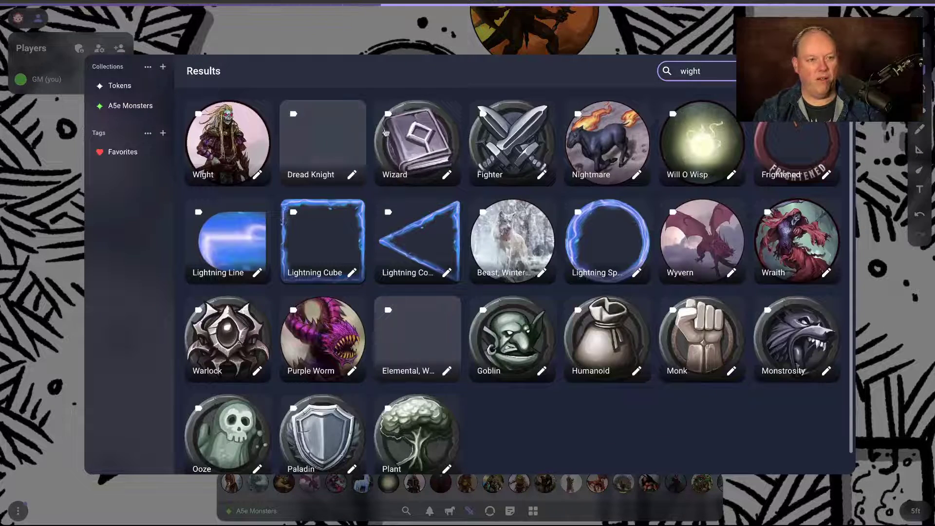
{"action": "left_click_drag", "start_coordinate": [215, 140], "coordinate": [310, 33]}
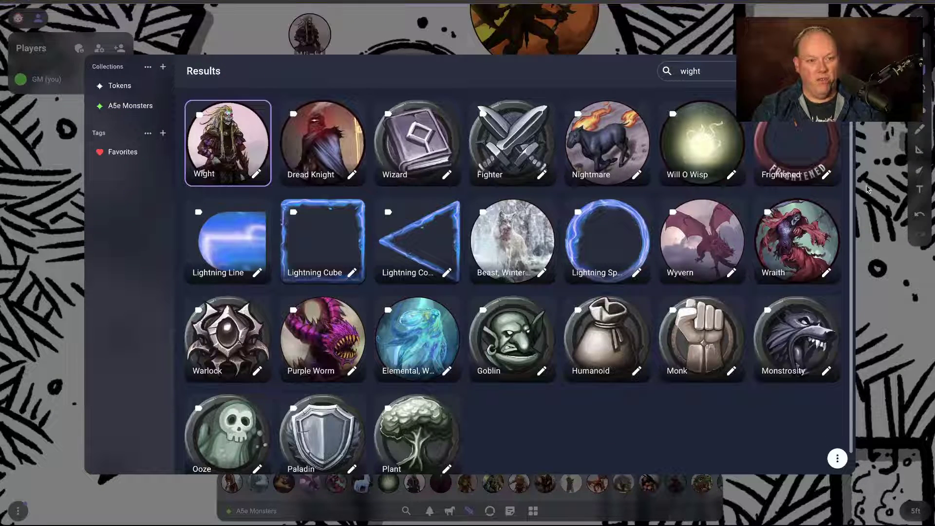